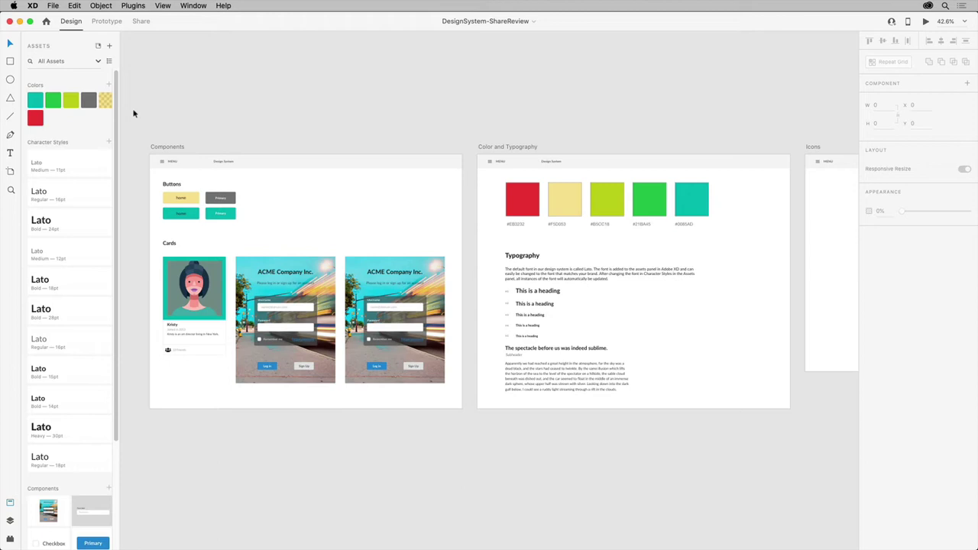
Marquee-select the Components and Color and Typography artboards on the canvas
drag(134, 113, 660, 477)
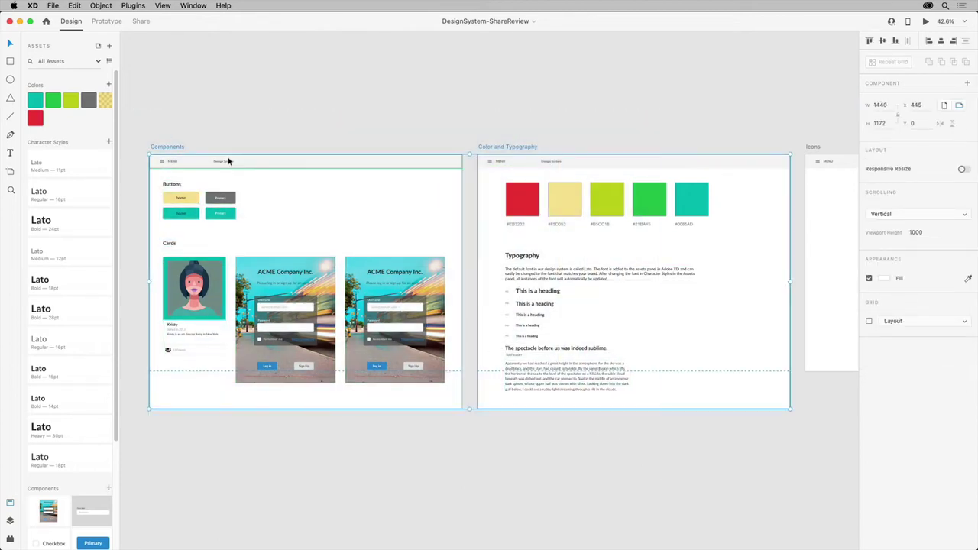
click(51, 7)
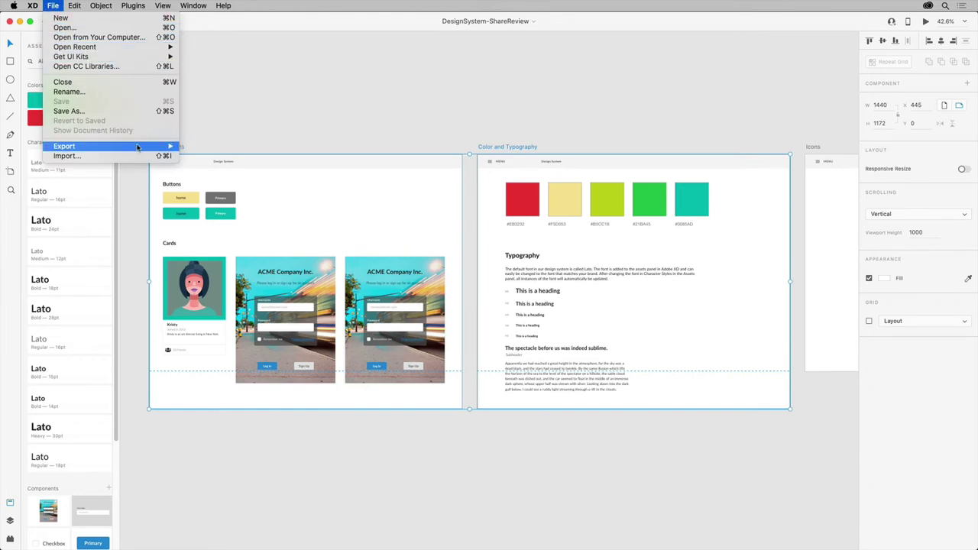
Export All Artboards with PDF format as a single PDF file to the Desktop
mouse_move(142, 147)
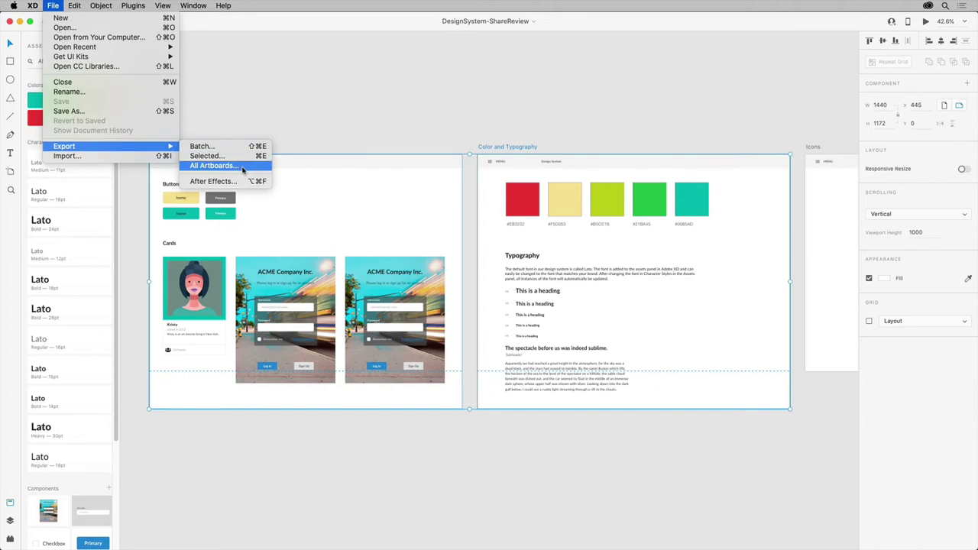
click(243, 167)
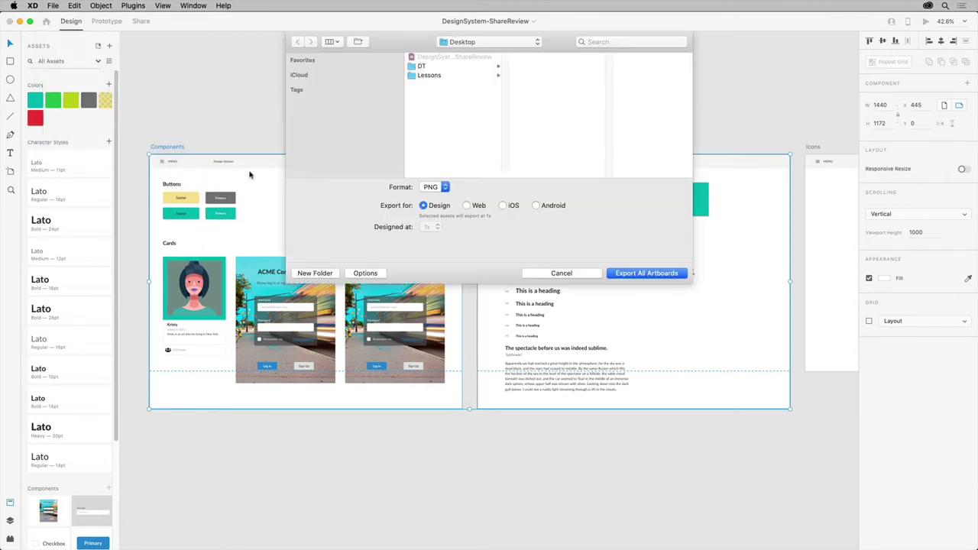
click(443, 188)
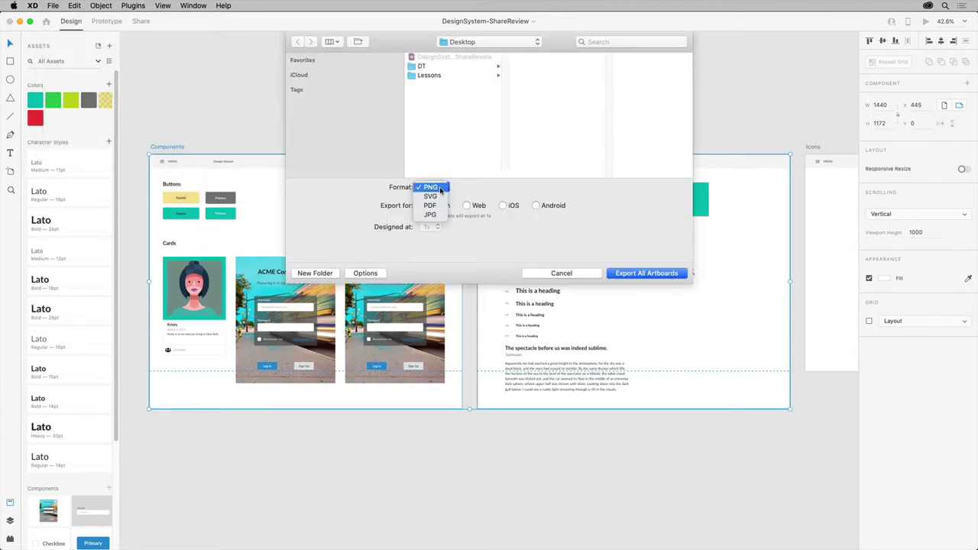
click(434, 205)
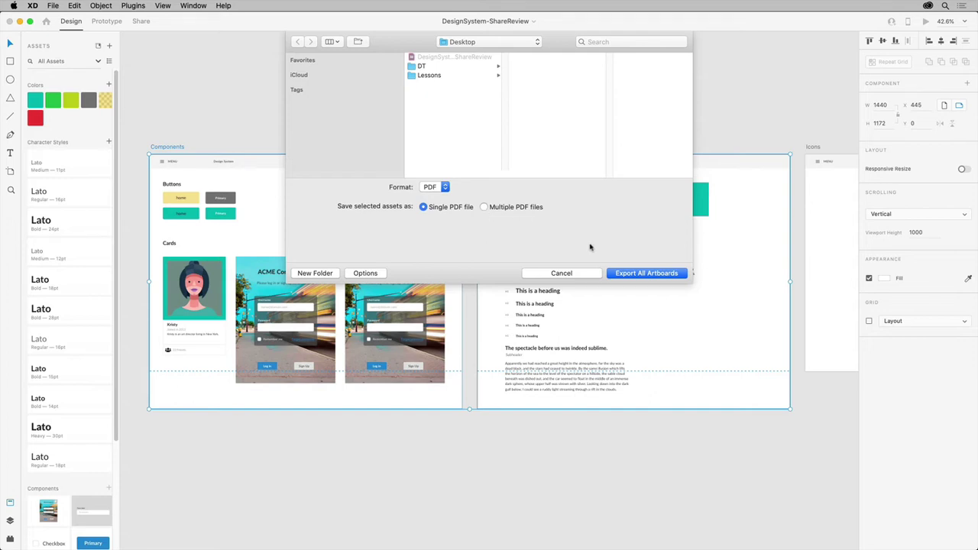
click(666, 273)
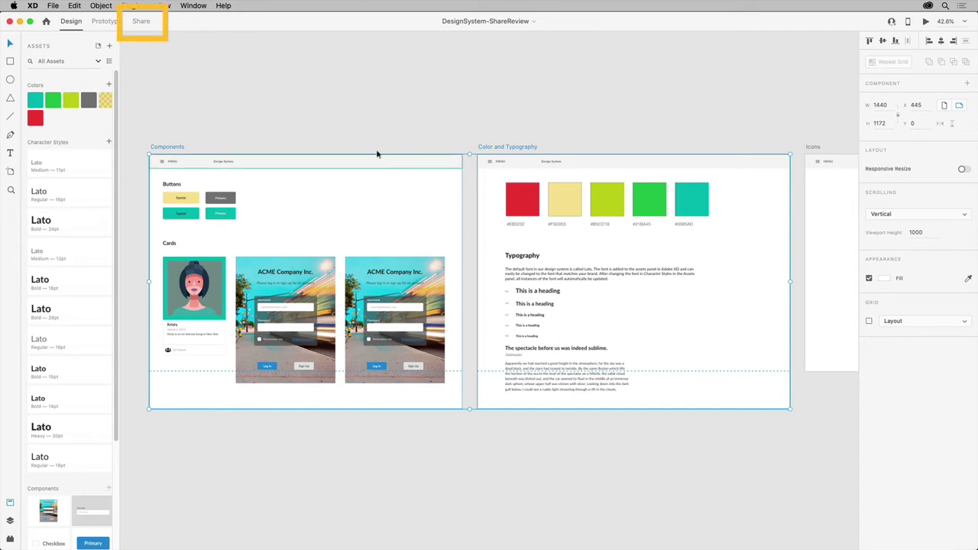
Create a Design Review share link with access for anyone with the link
click(139, 21)
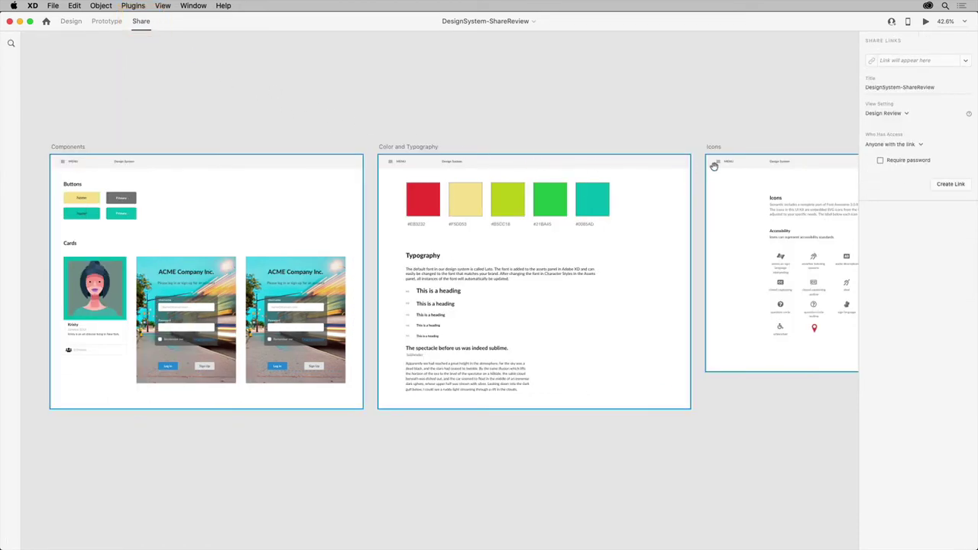
click(907, 115)
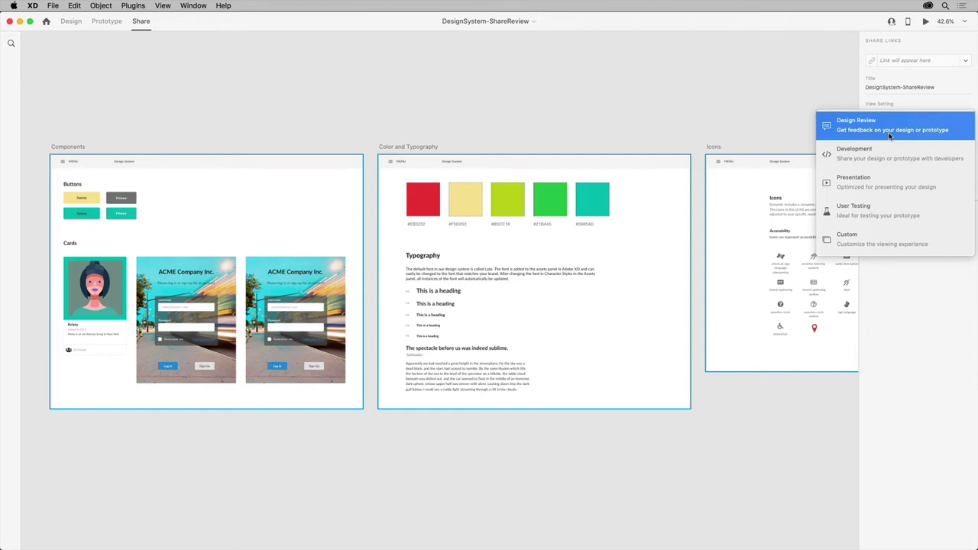
click(889, 136)
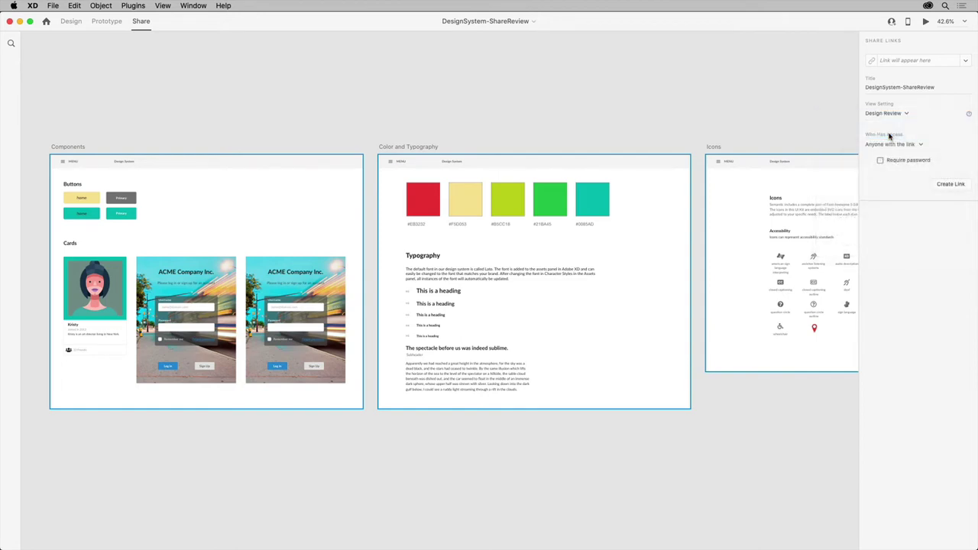
click(915, 145)
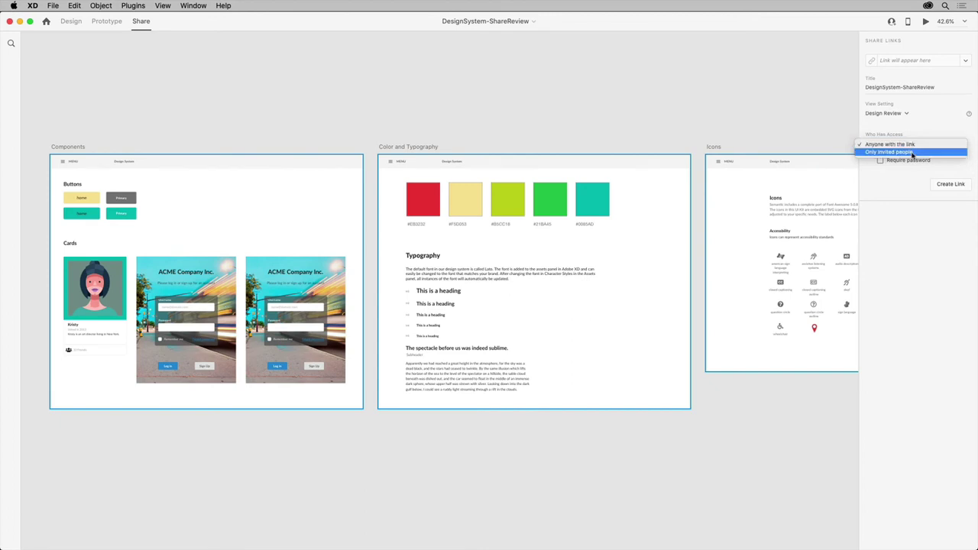
click(910, 171)
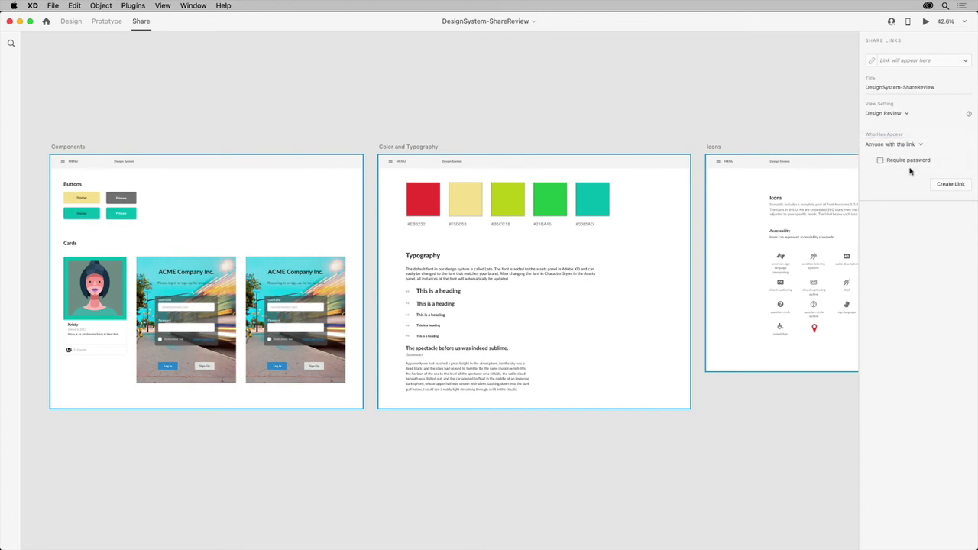
click(952, 185)
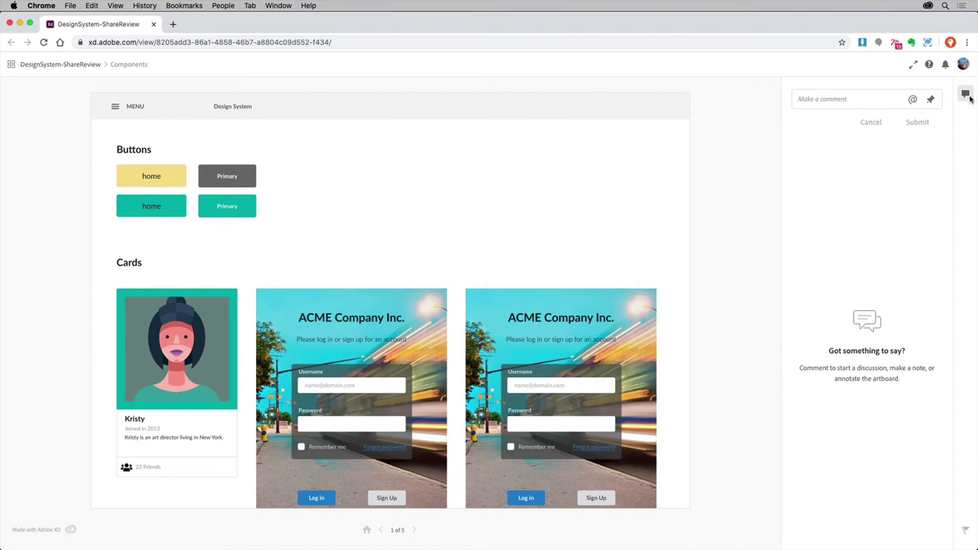
Post a 'change the color' comment pinned on the grey Primary button, then resolve it
click(822, 102)
text(change the coil)
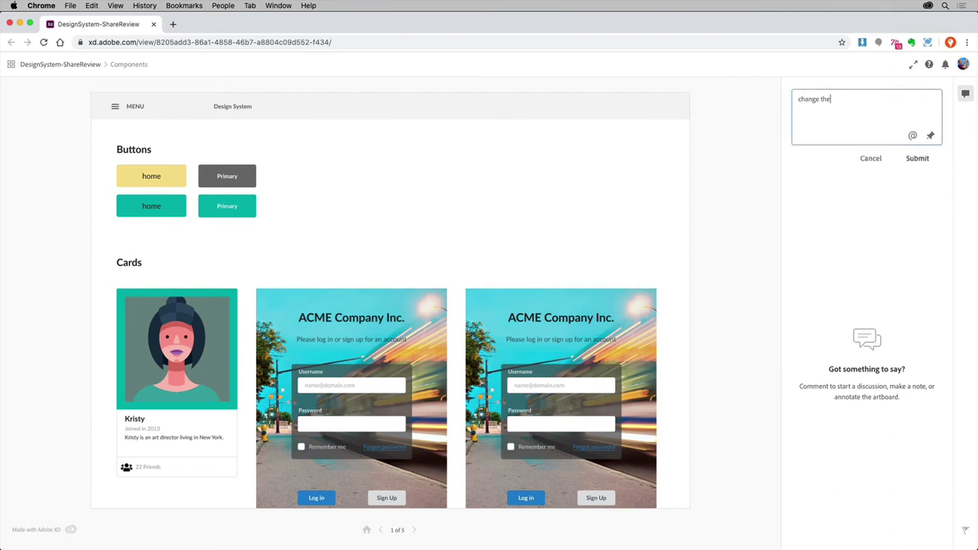
key(BackSpace)
key(BackSpace)
text(lor)
click(931, 135)
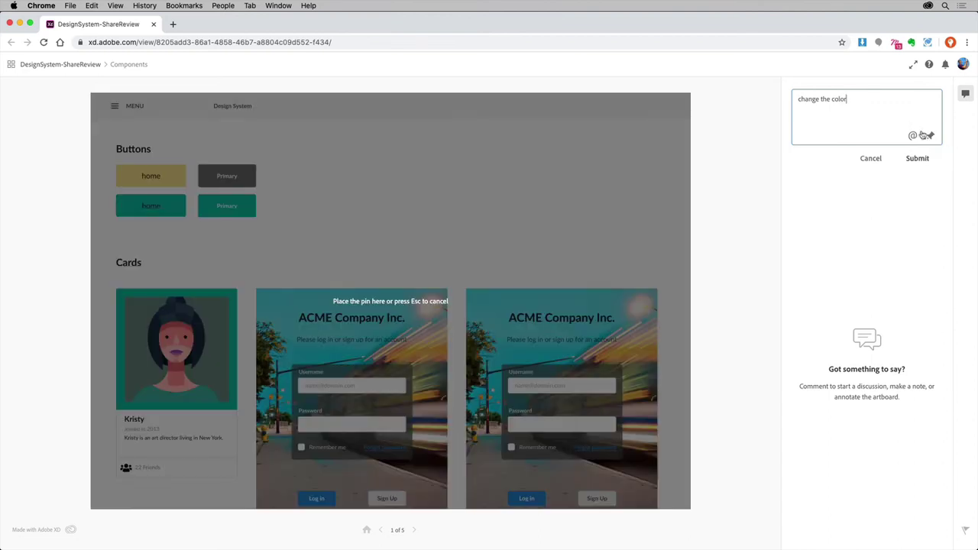
click(627, 161)
drag(627, 161, 245, 176)
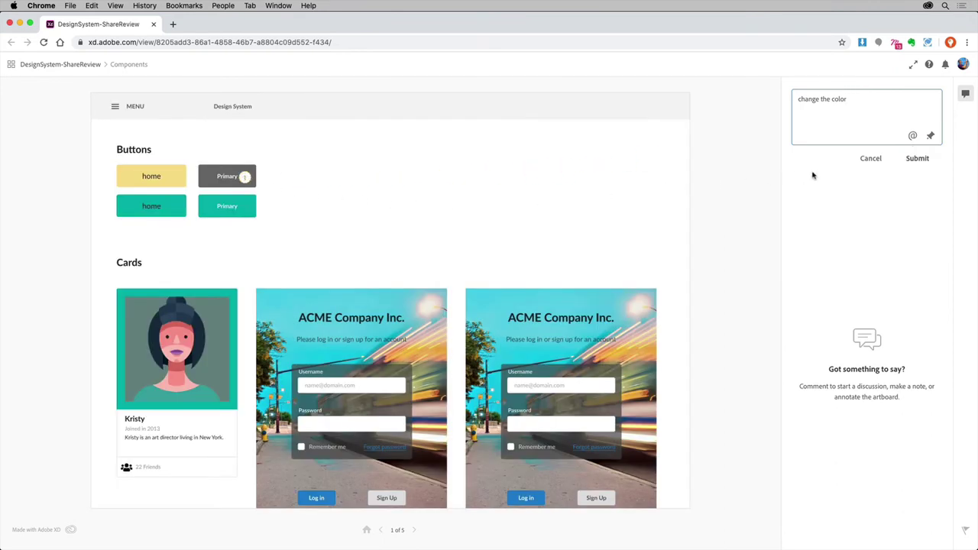
click(909, 161)
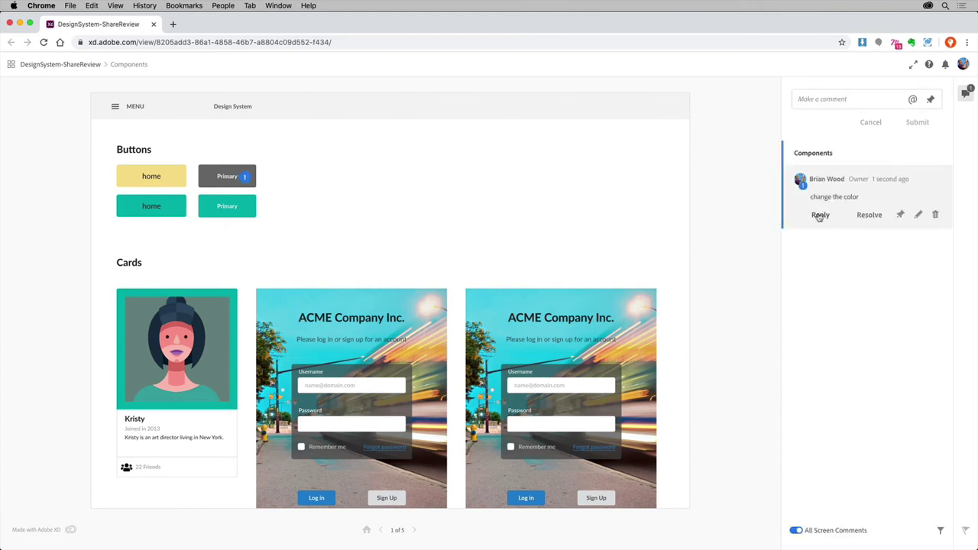
click(872, 217)
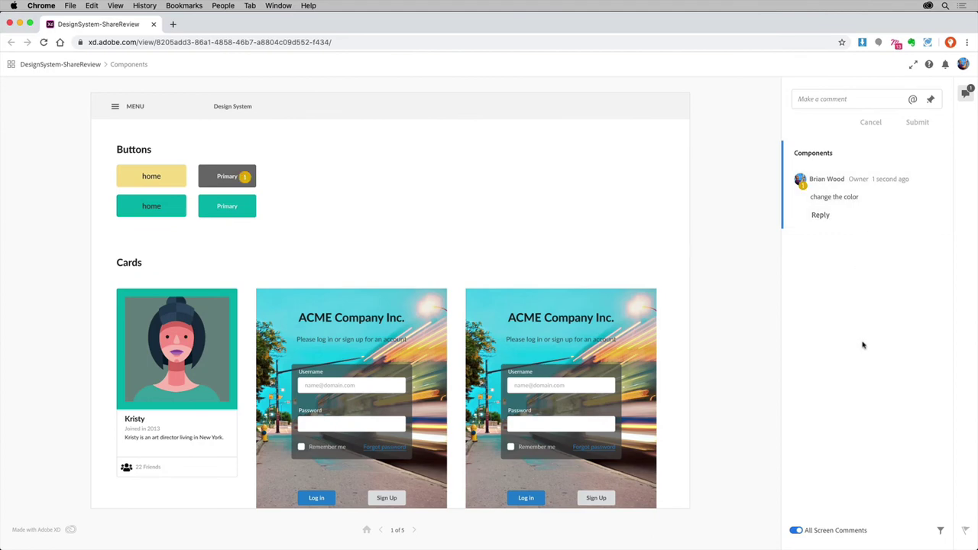
click(941, 532)
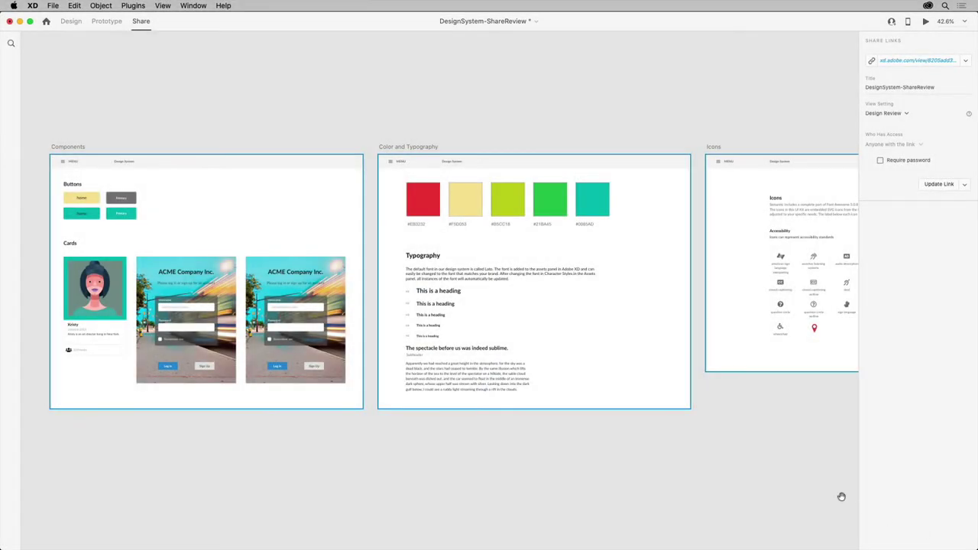
Edit the grey Assets colour swatch from #707070 to #D0D0D0 and return to Share mode
click(68, 22)
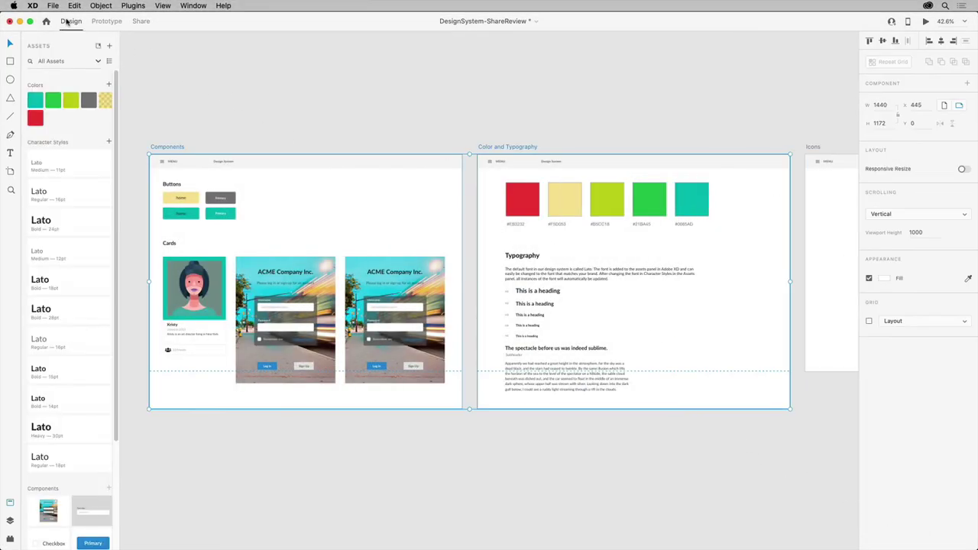
right_click(87, 101)
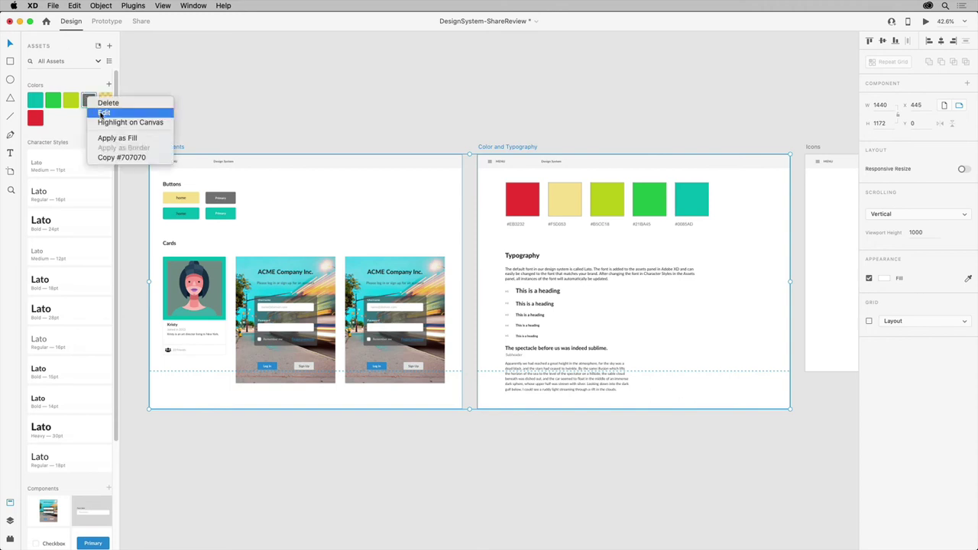
click(103, 112)
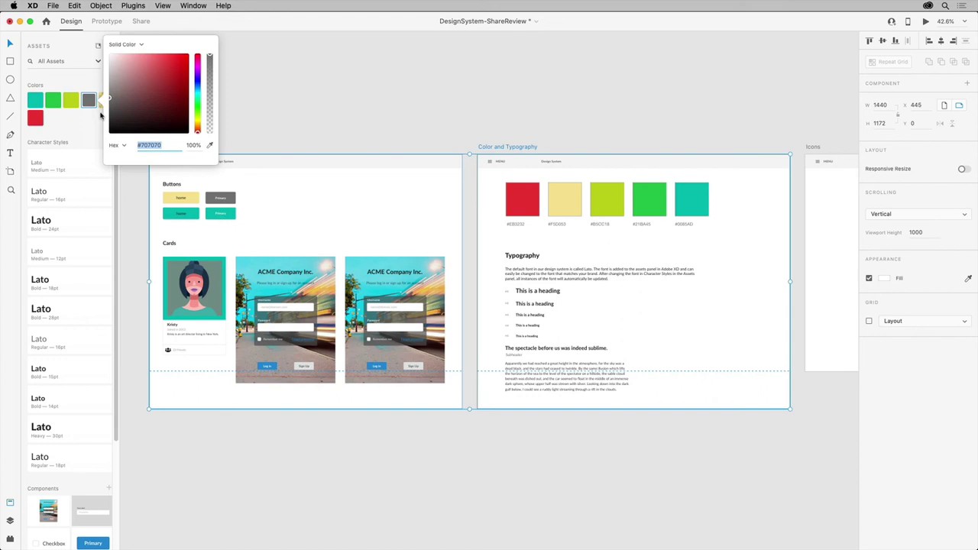
click(110, 73)
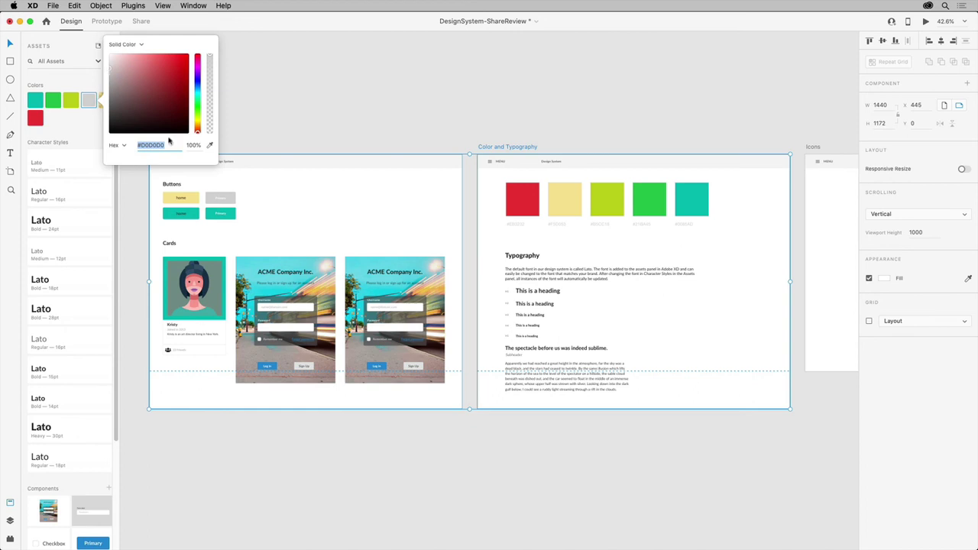
click(249, 206)
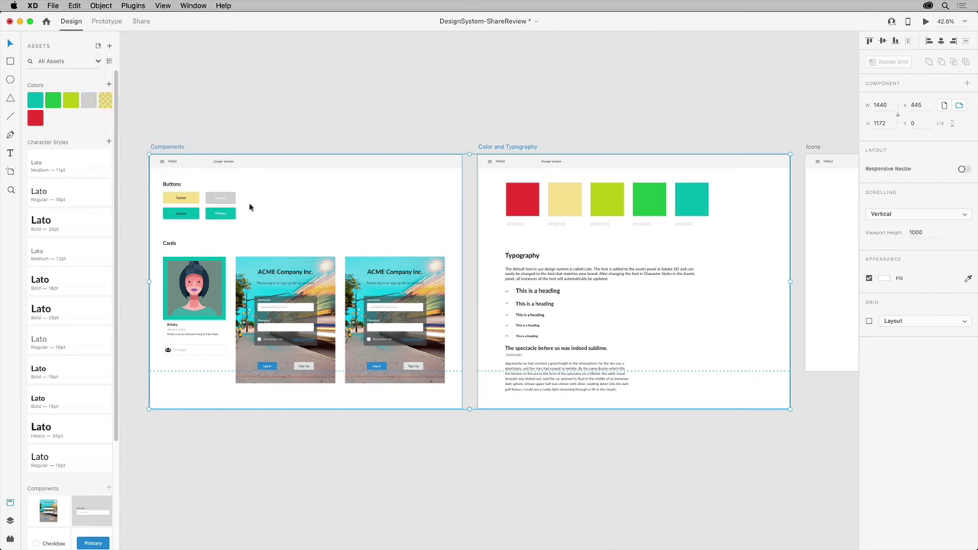
click(140, 22)
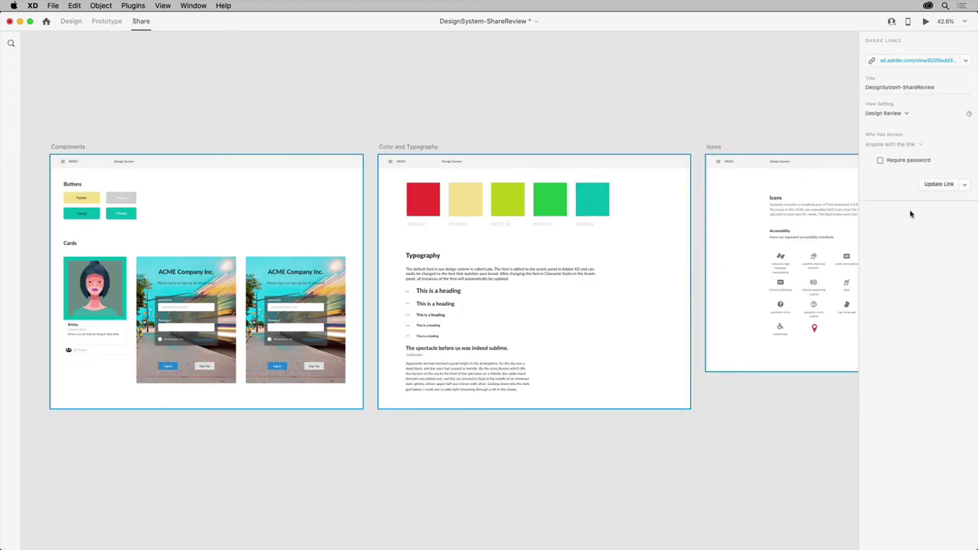
Update the public review link with the new #D0D0D0 grey
click(935, 185)
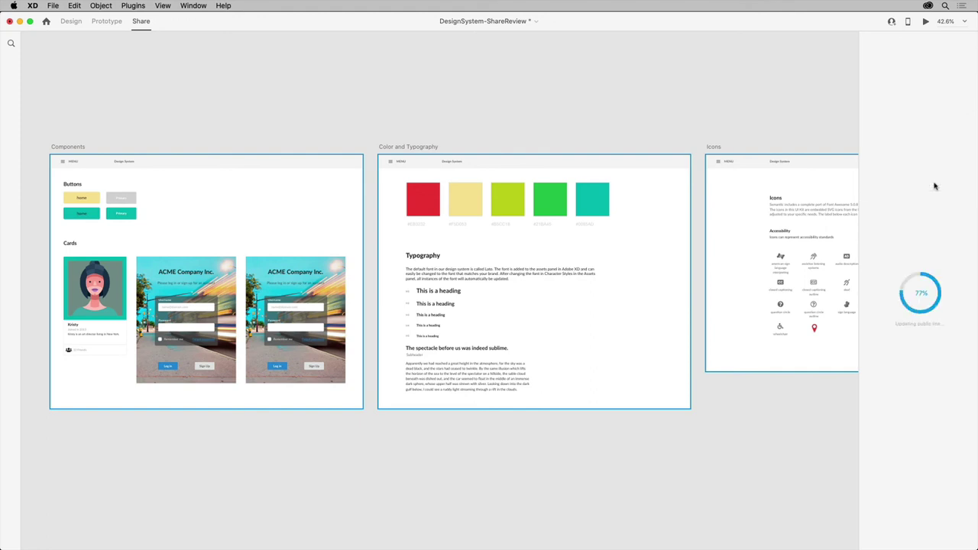